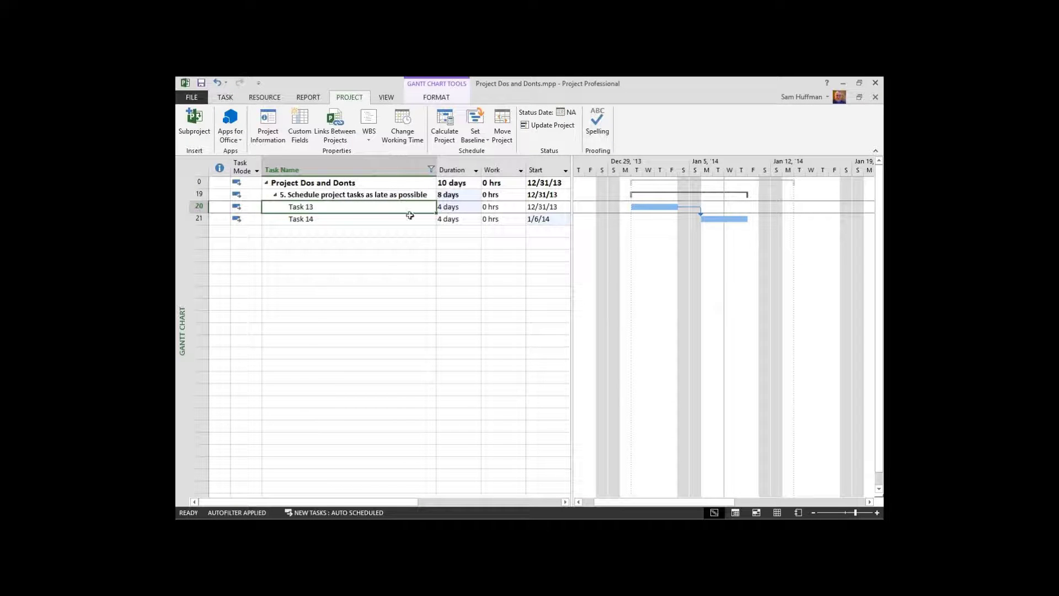
Filter Task Name to show only 6. Inadequate baselining instead of section 5, and select Task 15 and Task 16
click(431, 171)
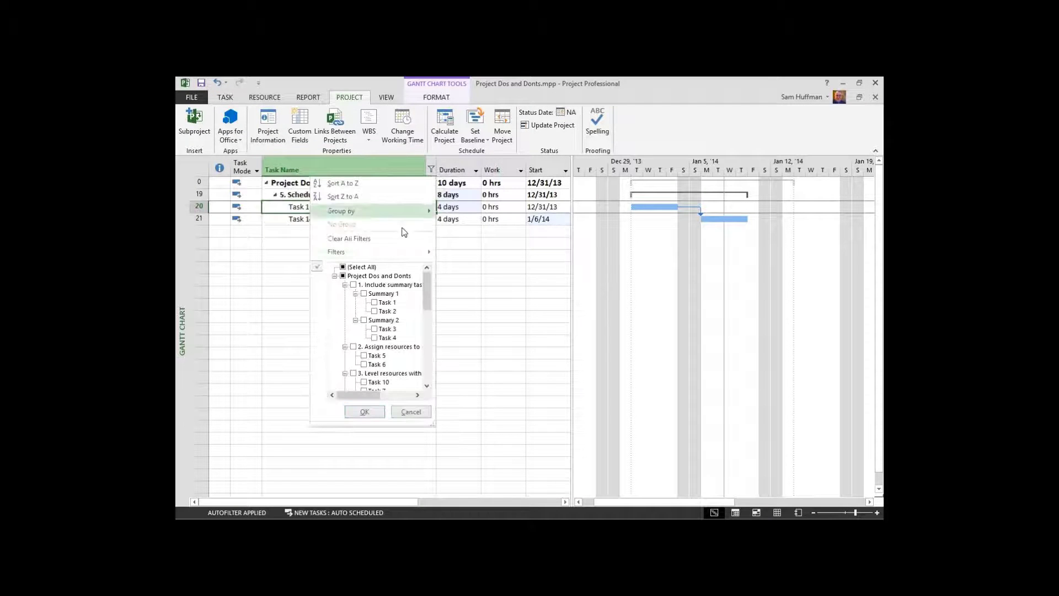
drag(431, 295, 433, 340)
click(352, 294)
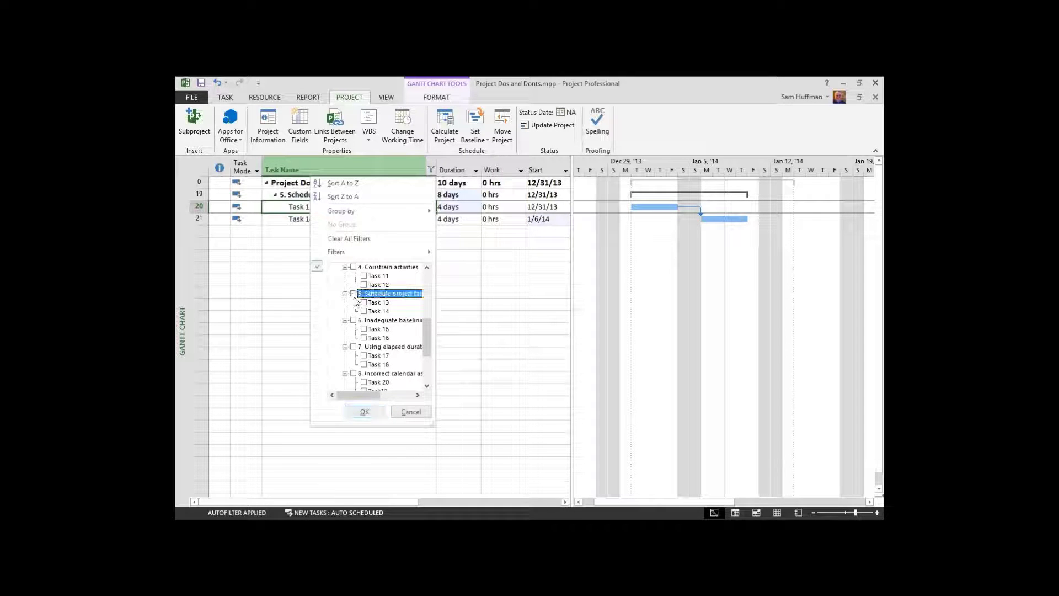
click(353, 320)
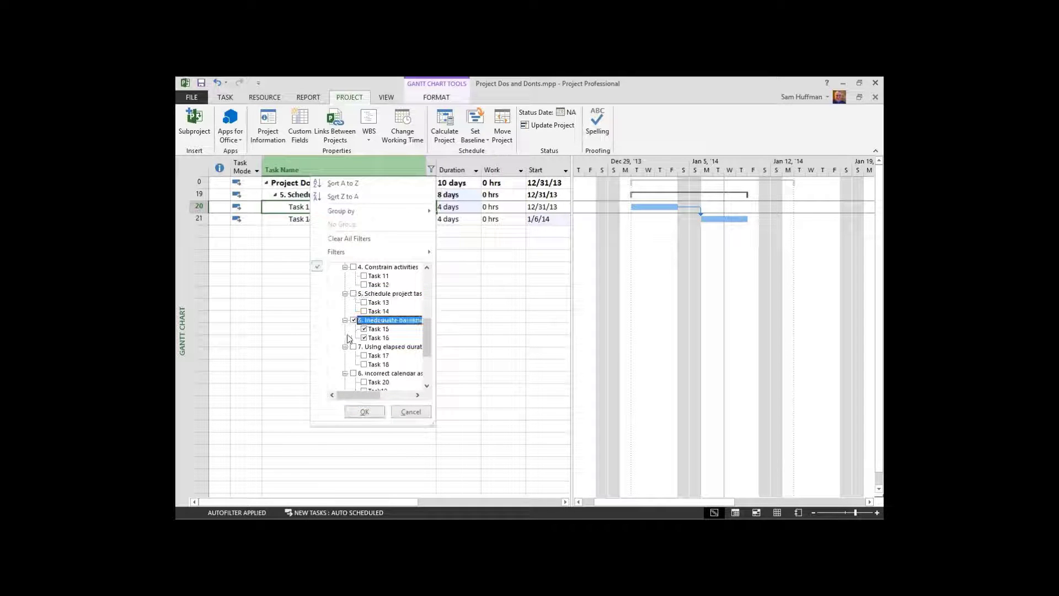
click(365, 412)
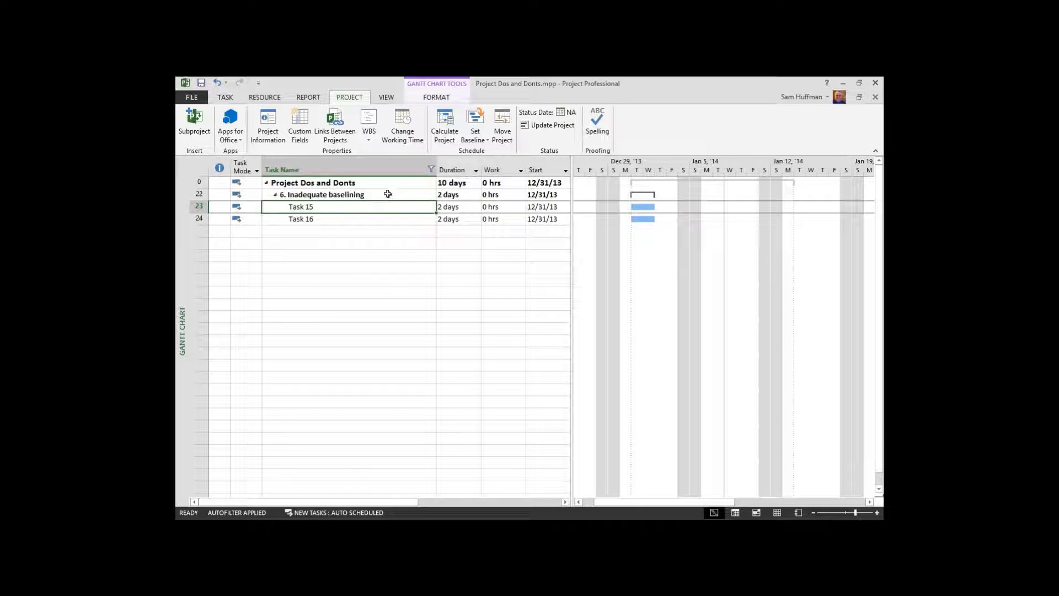
drag(387, 196, 389, 219)
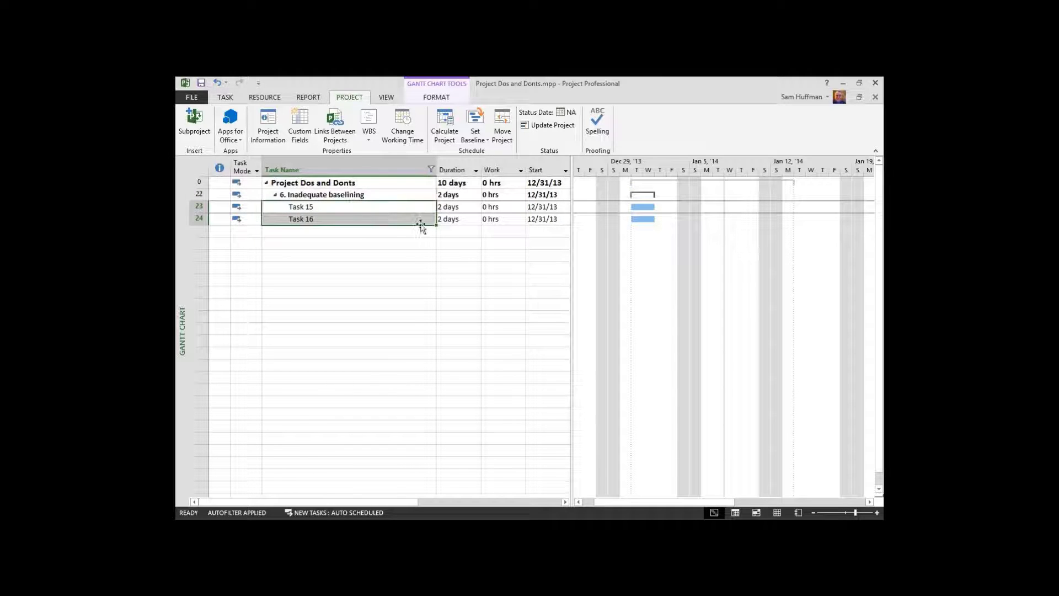
Link Task 15 to Task 16 so Task 16 starts 1/2/14, then select the section 6 rows
click(226, 99)
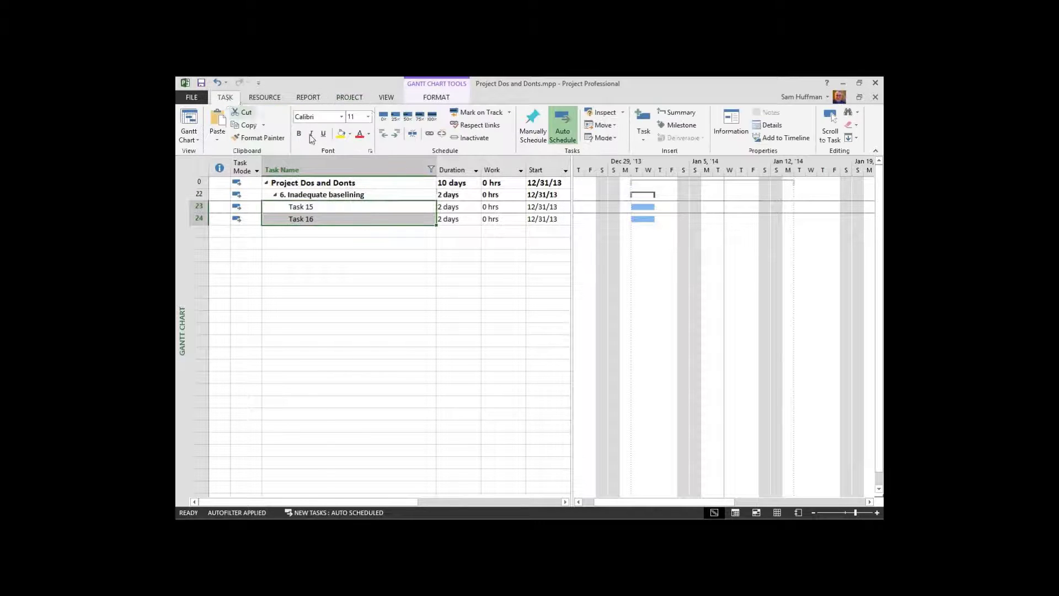
click(428, 134)
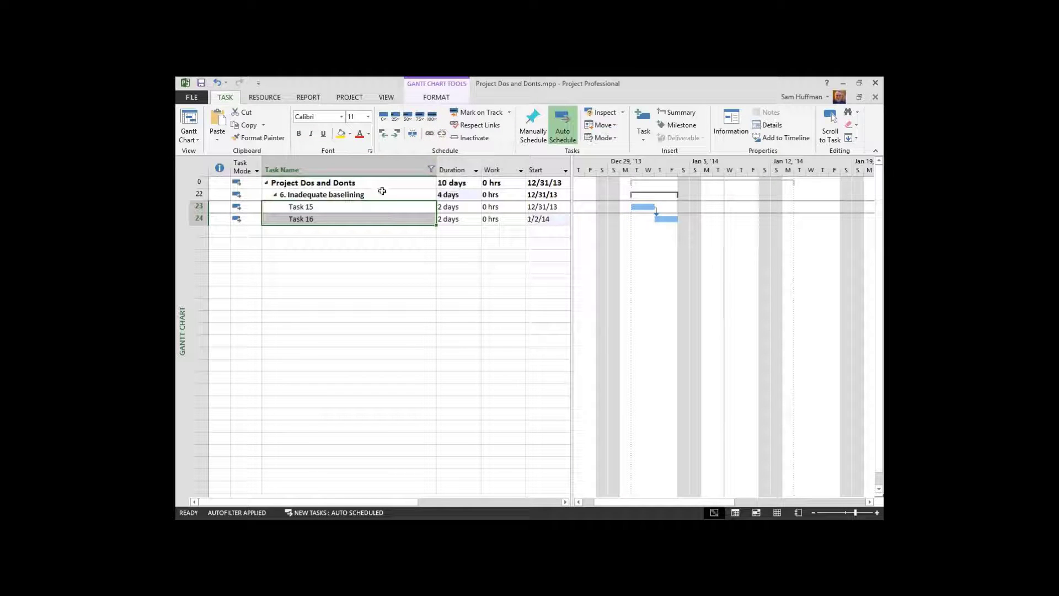
drag(381, 195, 384, 219)
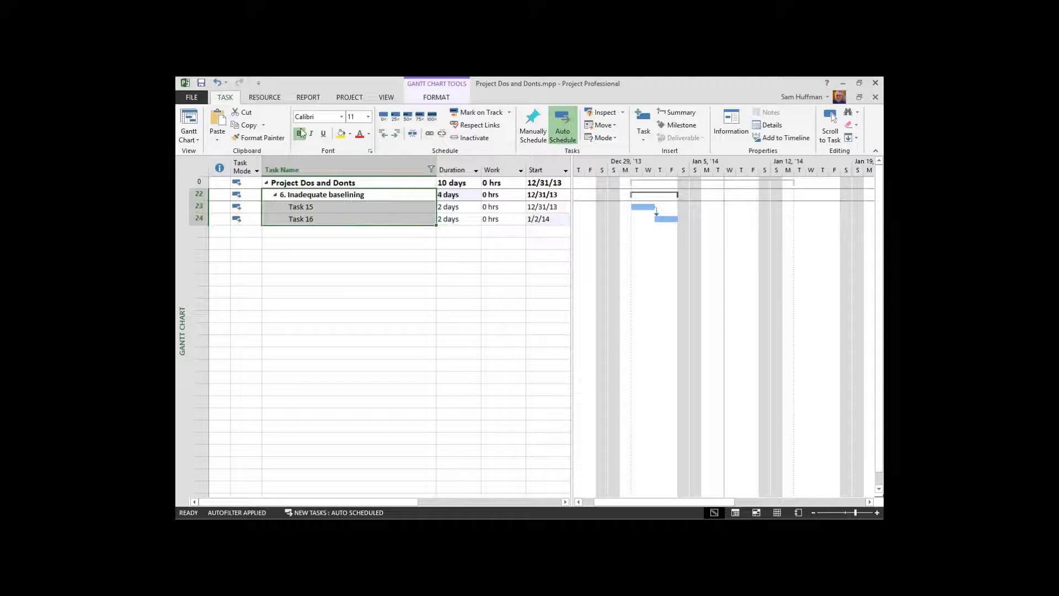
click(350, 99)
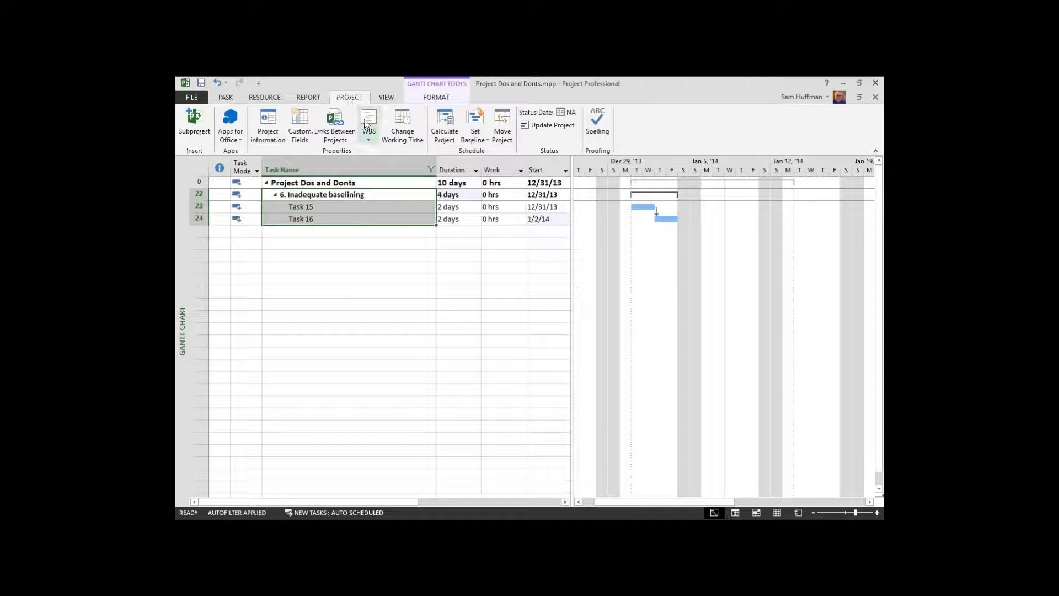
Set a baseline for the selected tasks only, rolled up to all summary tasks and the selected summary
click(475, 136)
click(481, 153)
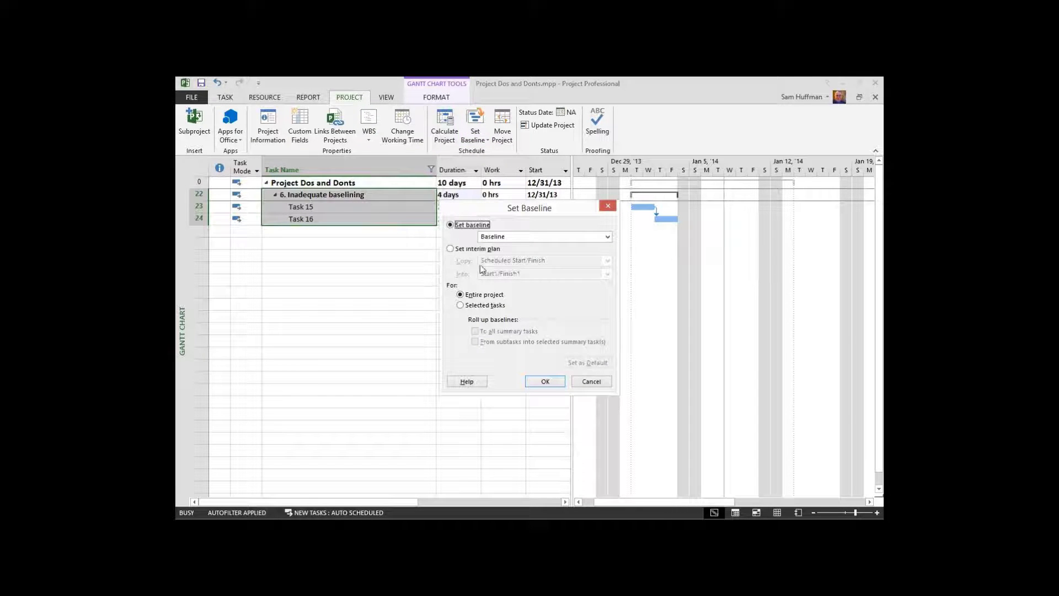
click(461, 306)
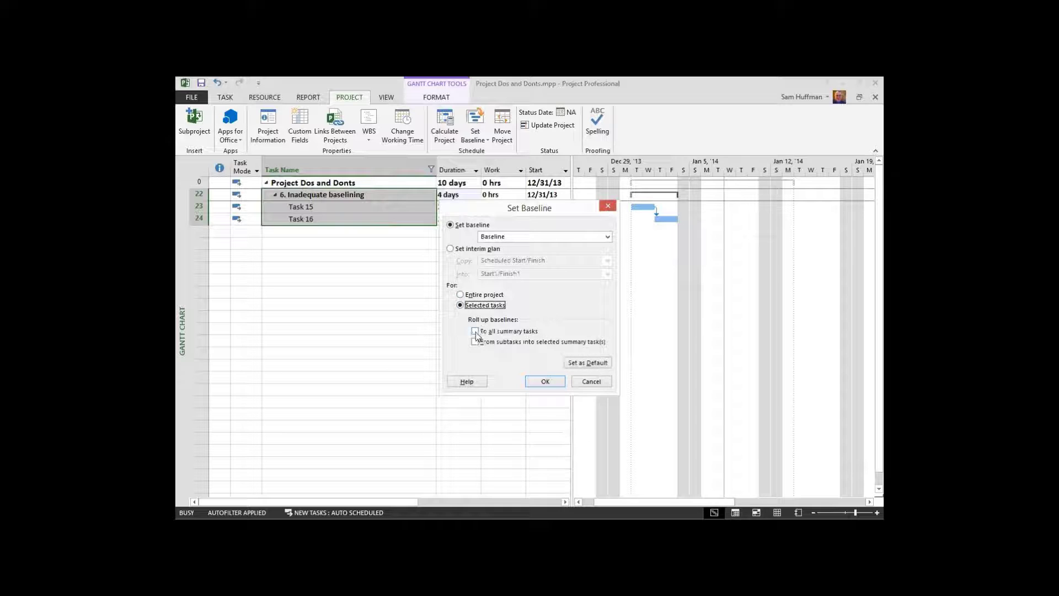
click(475, 331)
click(475, 342)
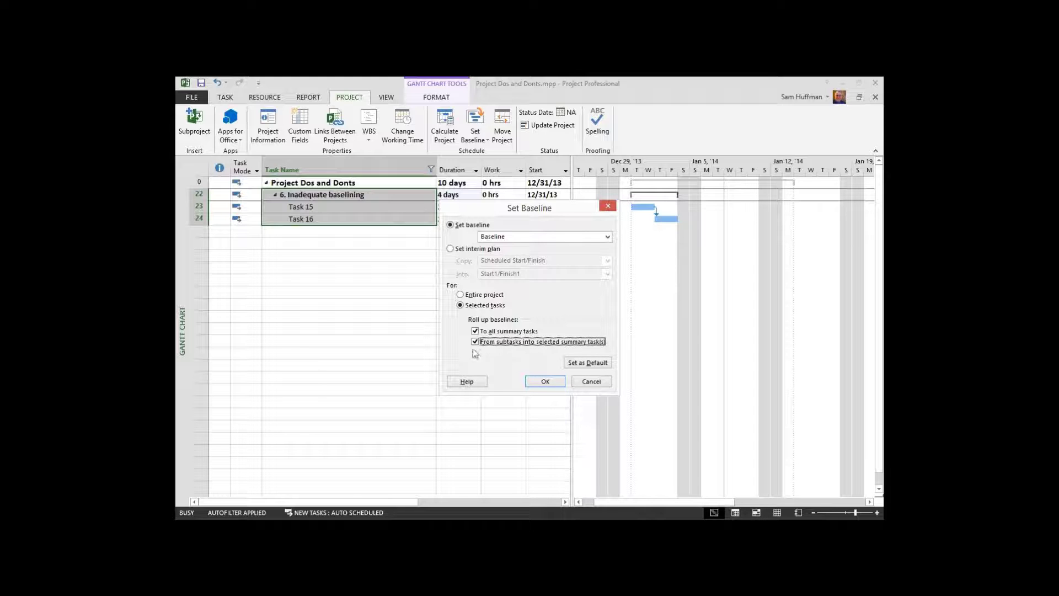
click(543, 383)
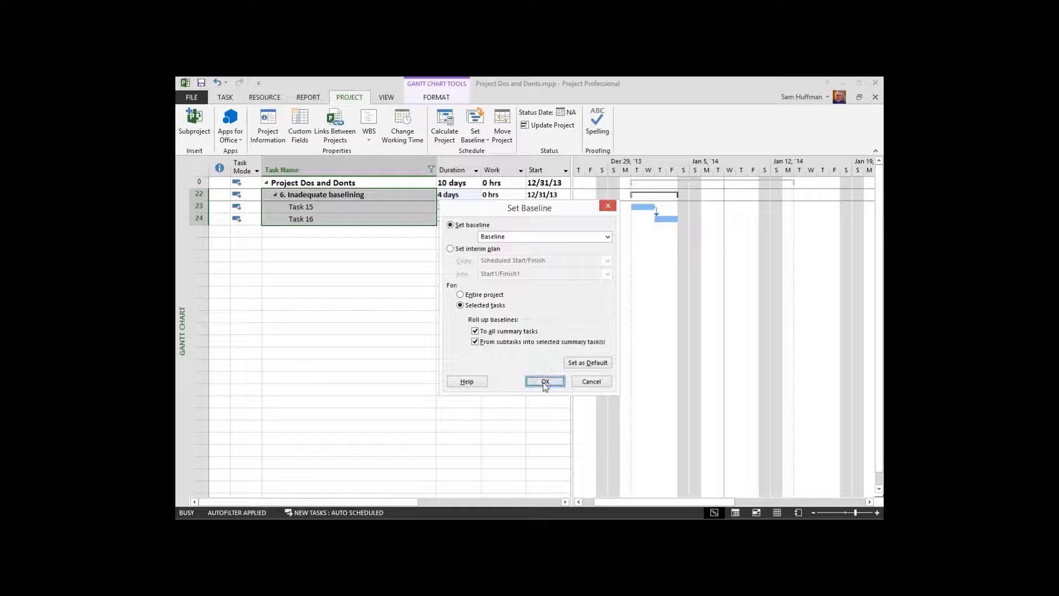
click(374, 222)
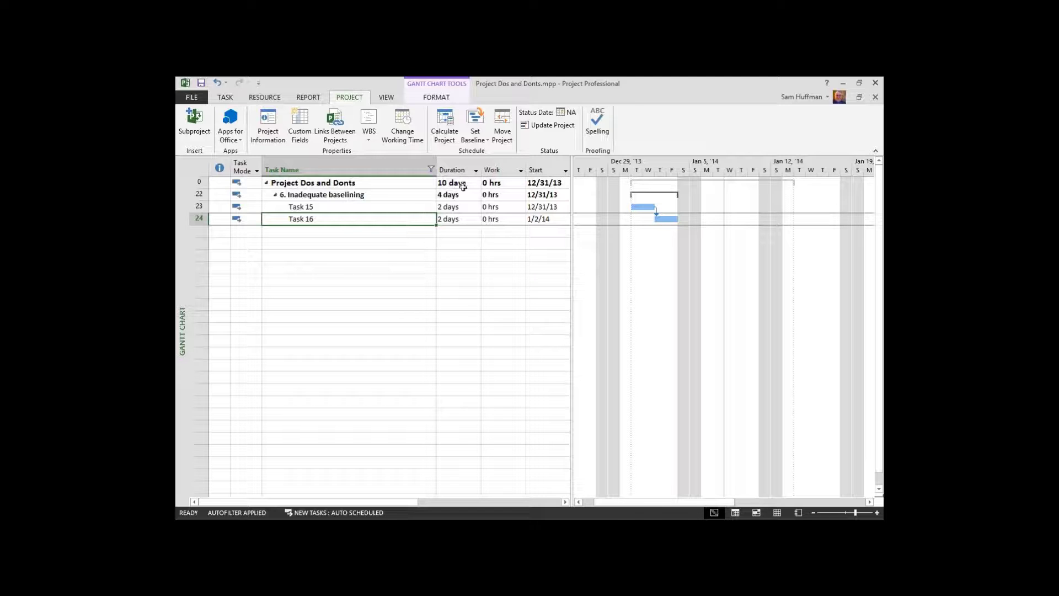
click(440, 99)
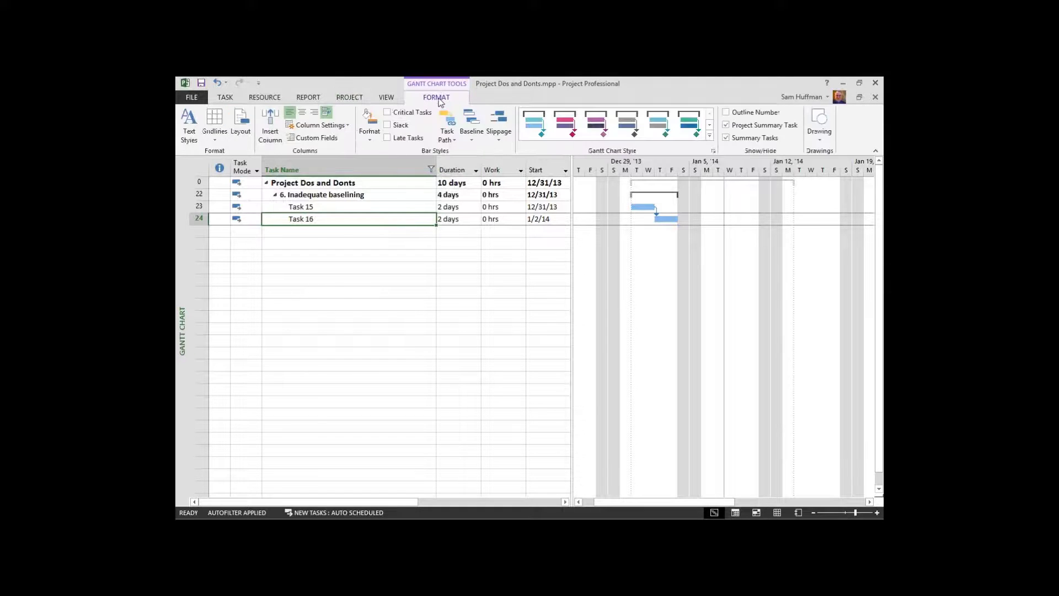
click(472, 144)
click(473, 135)
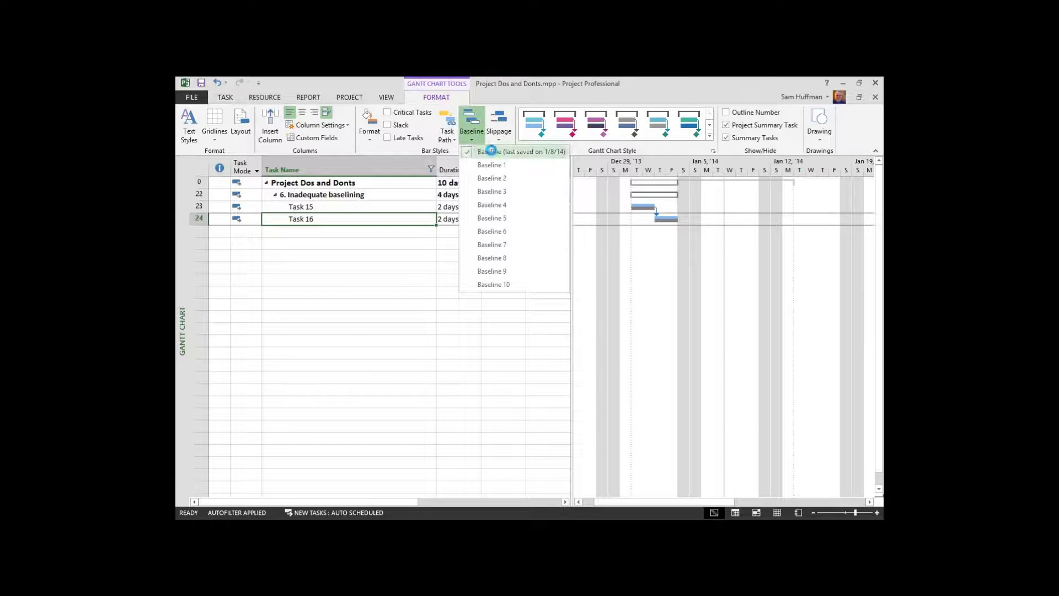
click(487, 151)
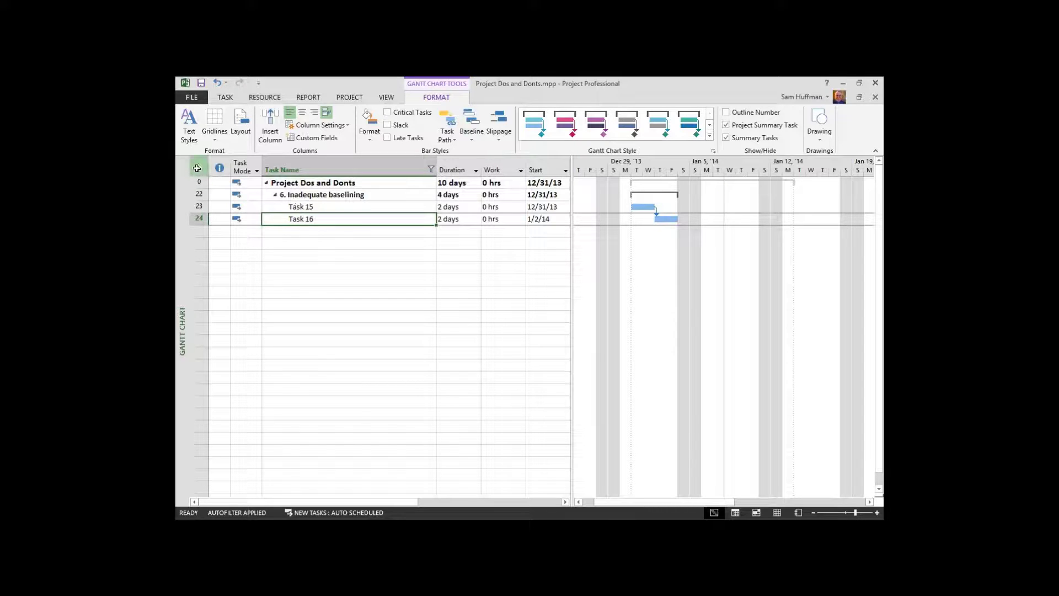
click(197, 167)
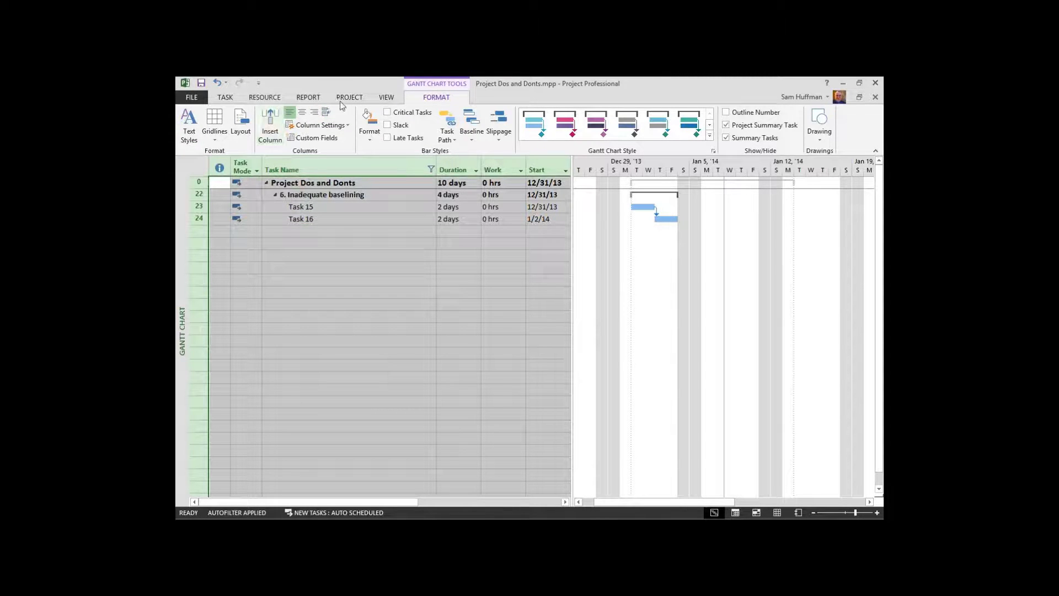
Switch to the Tracking Gantt view
click(387, 101)
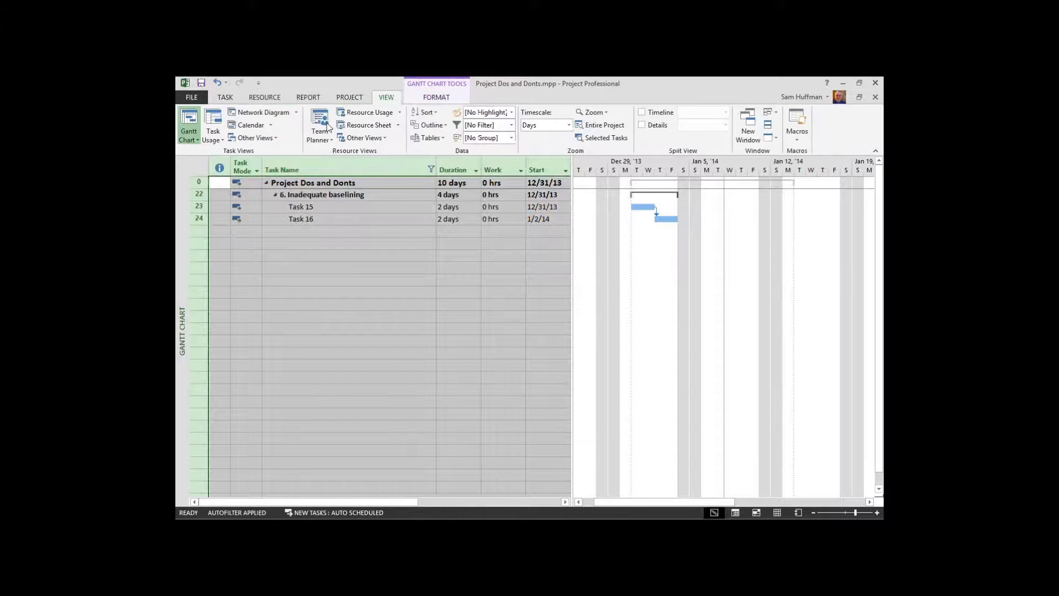
click(198, 139)
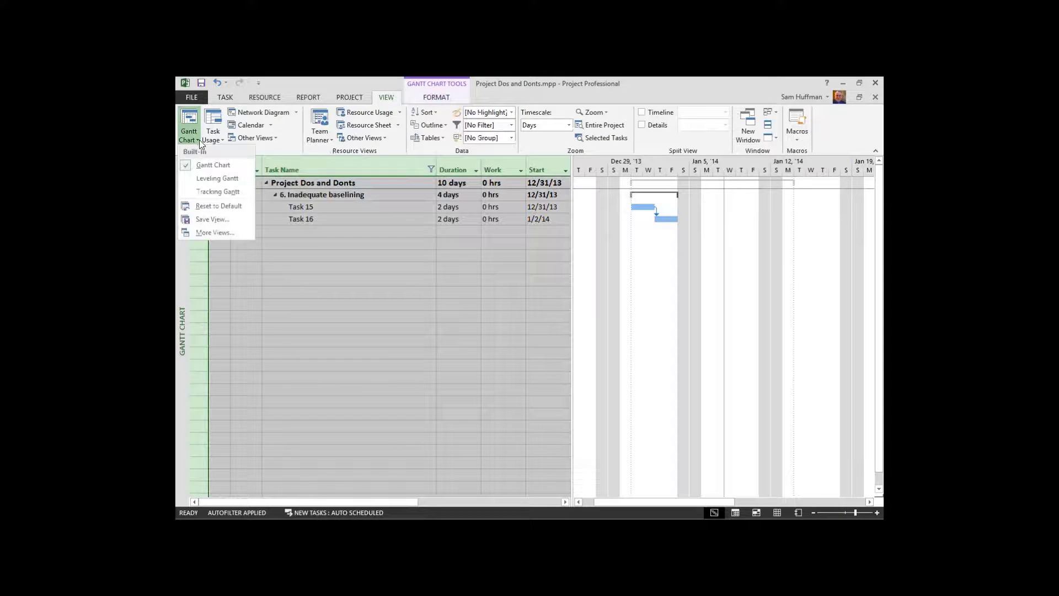
click(211, 192)
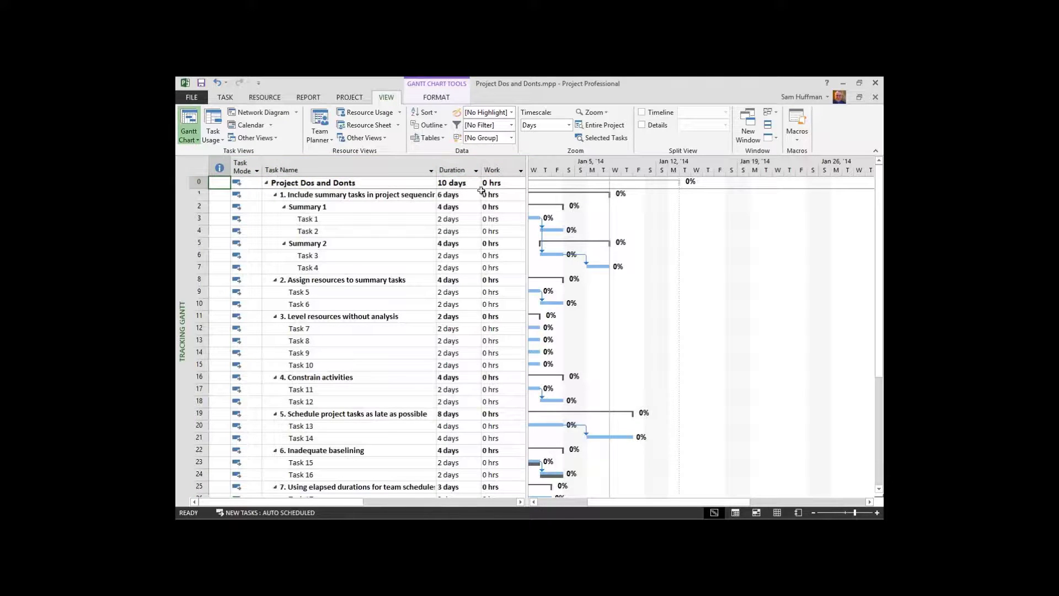
Filter Task Name to only 6. Inadequate baselining and shift the timeline to earlier dates
click(431, 172)
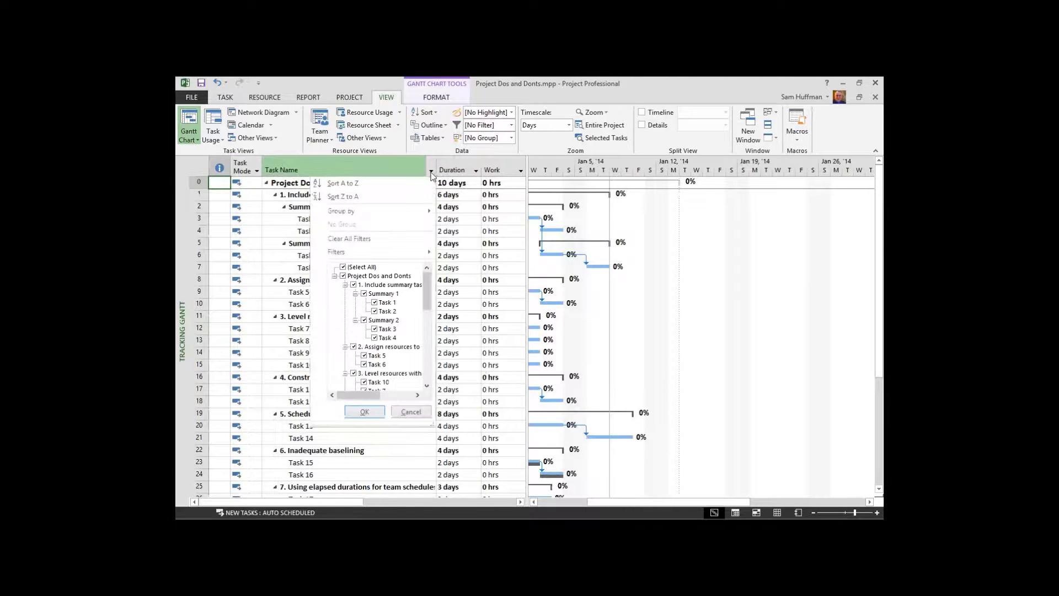
click(345, 268)
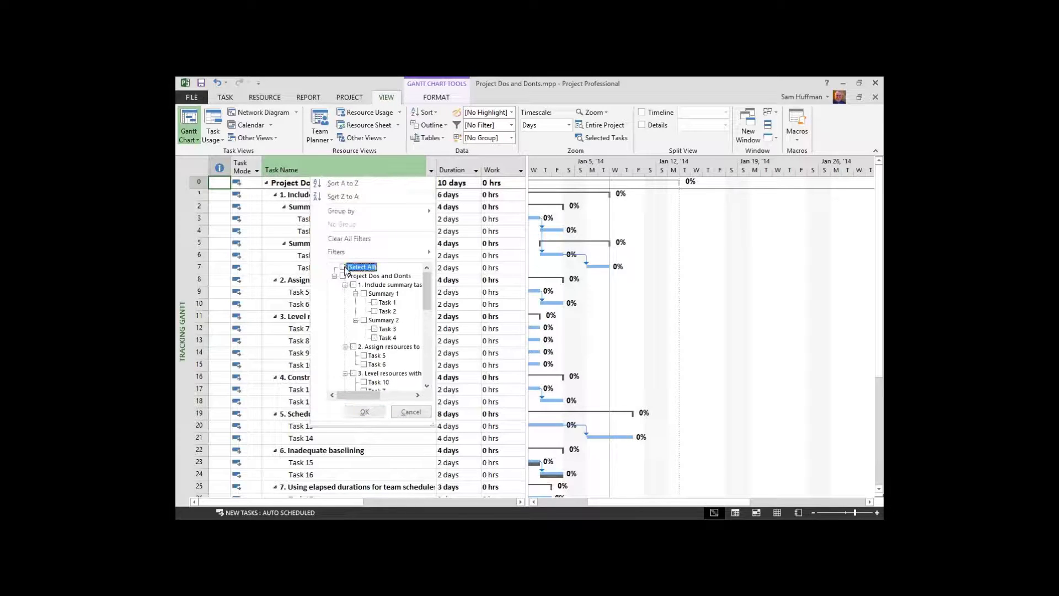
drag(429, 295, 429, 329)
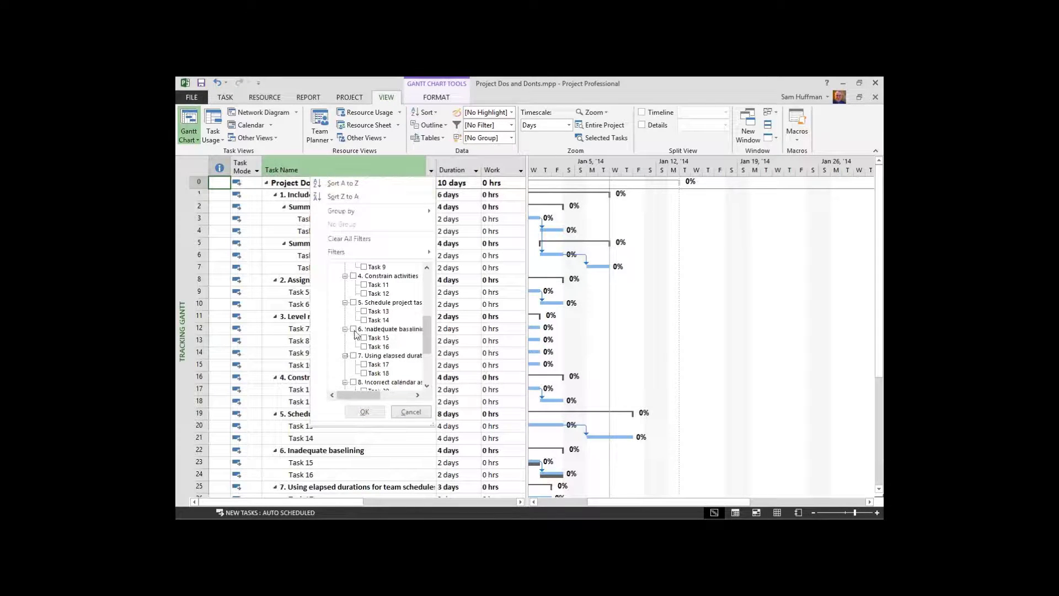
click(354, 329)
click(366, 412)
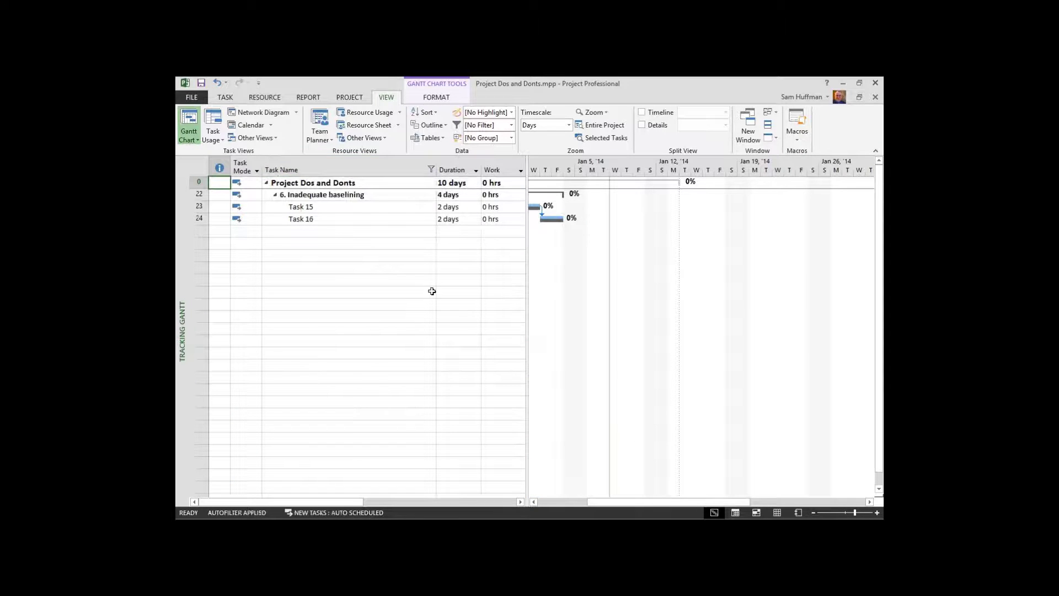
click(533, 501)
click(533, 501)
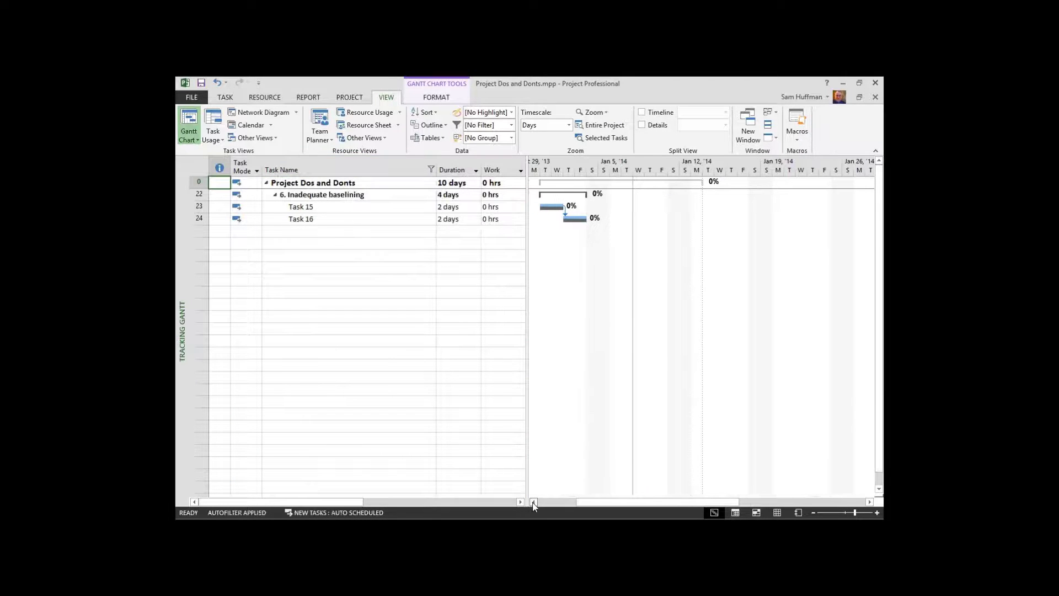
click(533, 502)
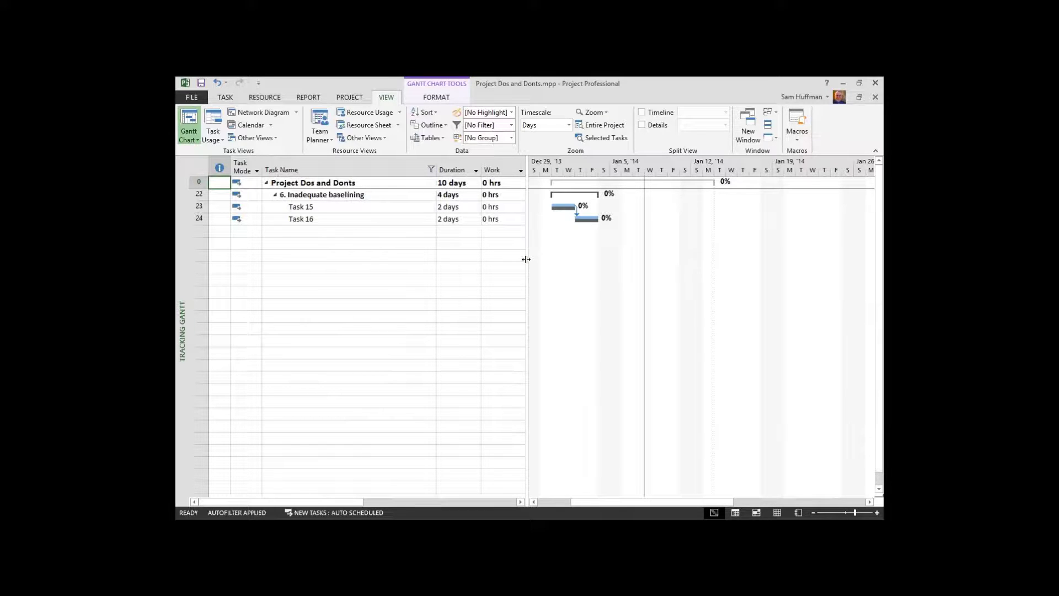
Widen the task sheet, apply the Variance table, and widen Task Name to show full names
drag(526, 260, 528, 259)
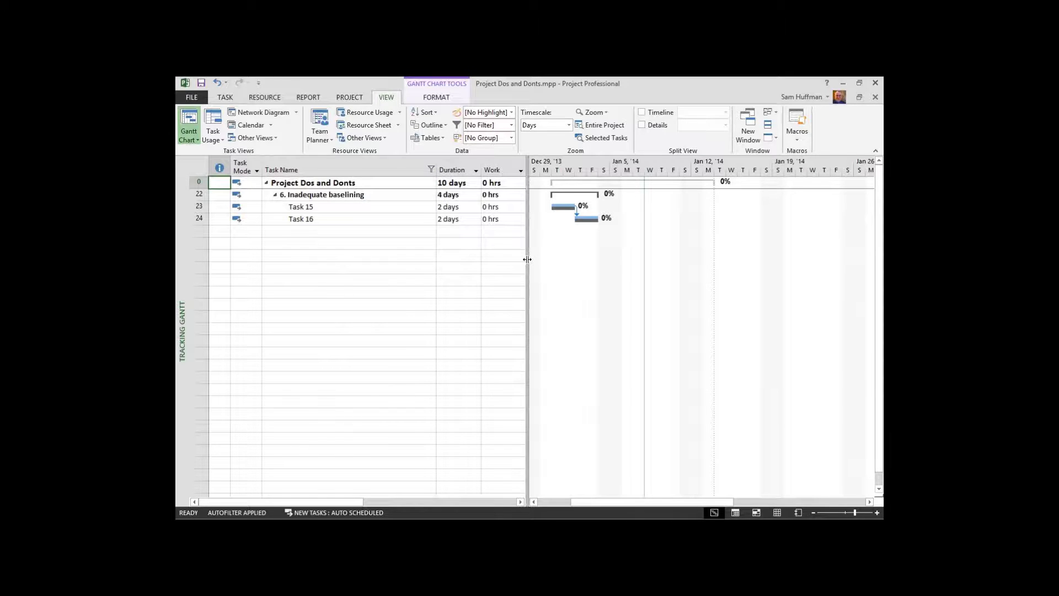
drag(527, 259, 644, 270)
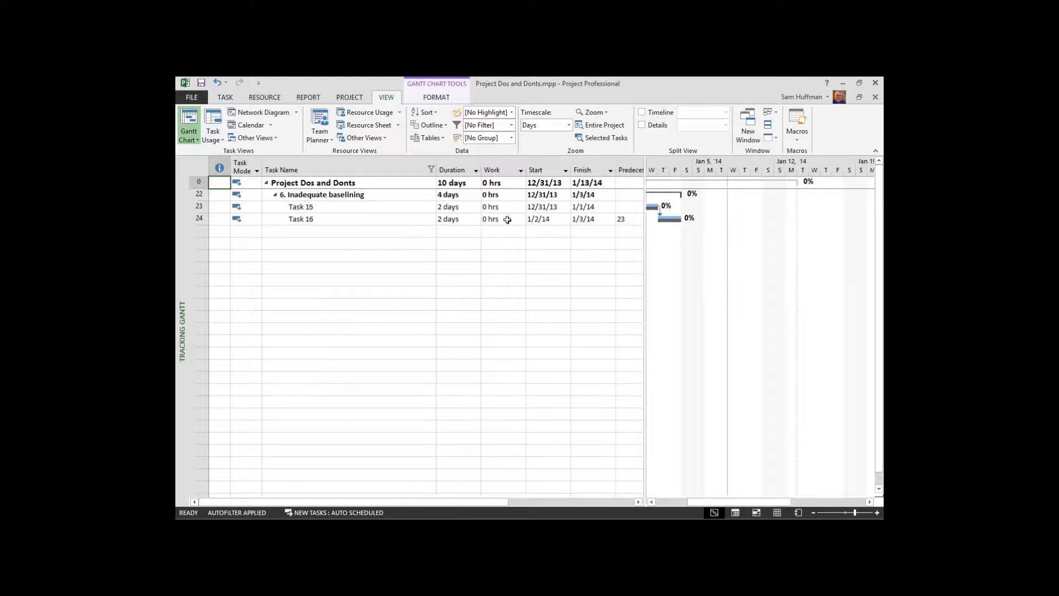
right_click(198, 165)
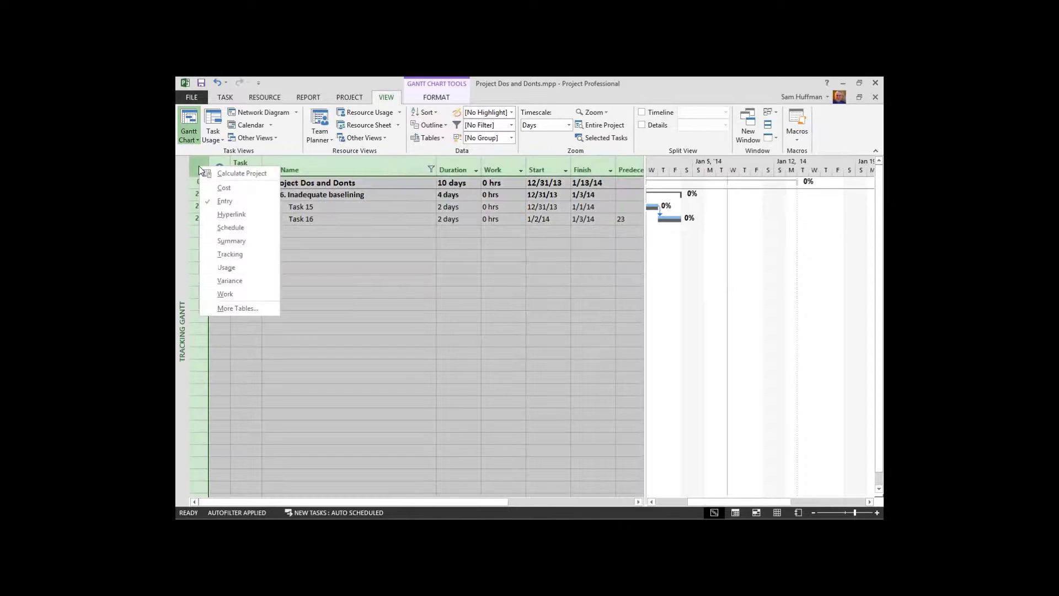
click(229, 281)
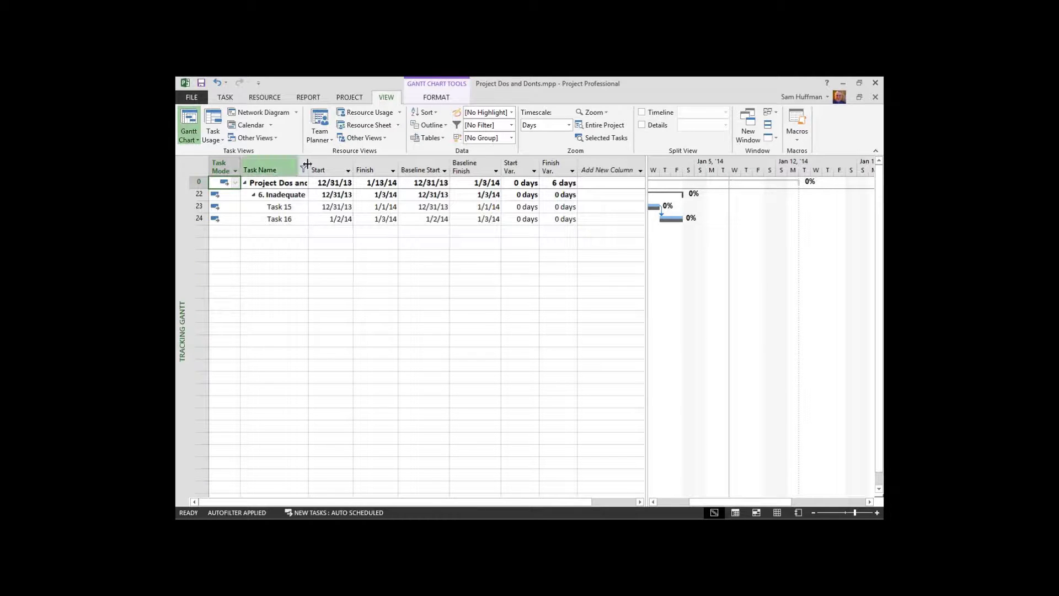
drag(307, 164, 355, 165)
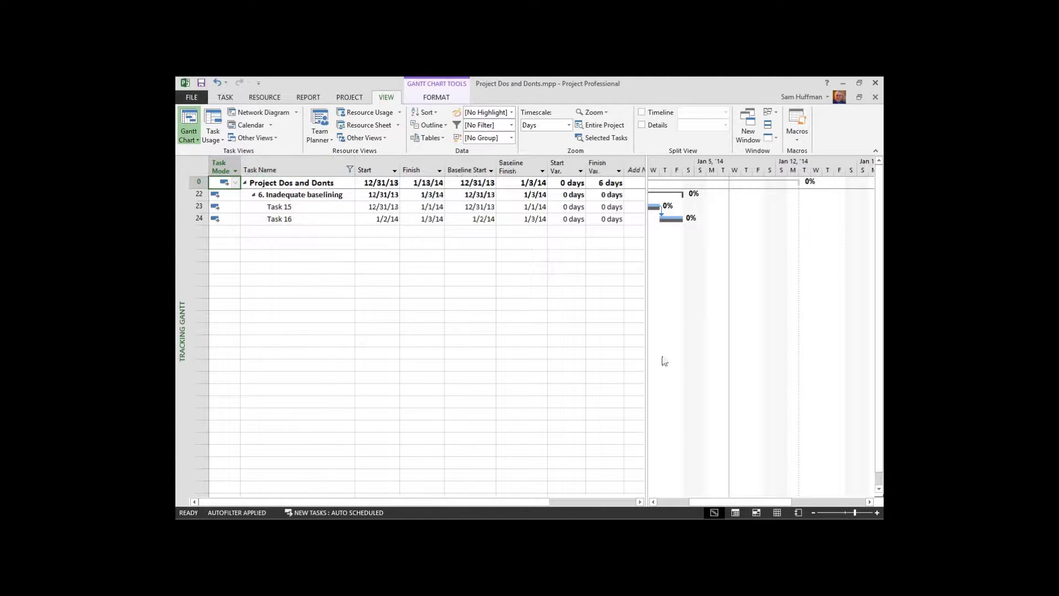
click(652, 502)
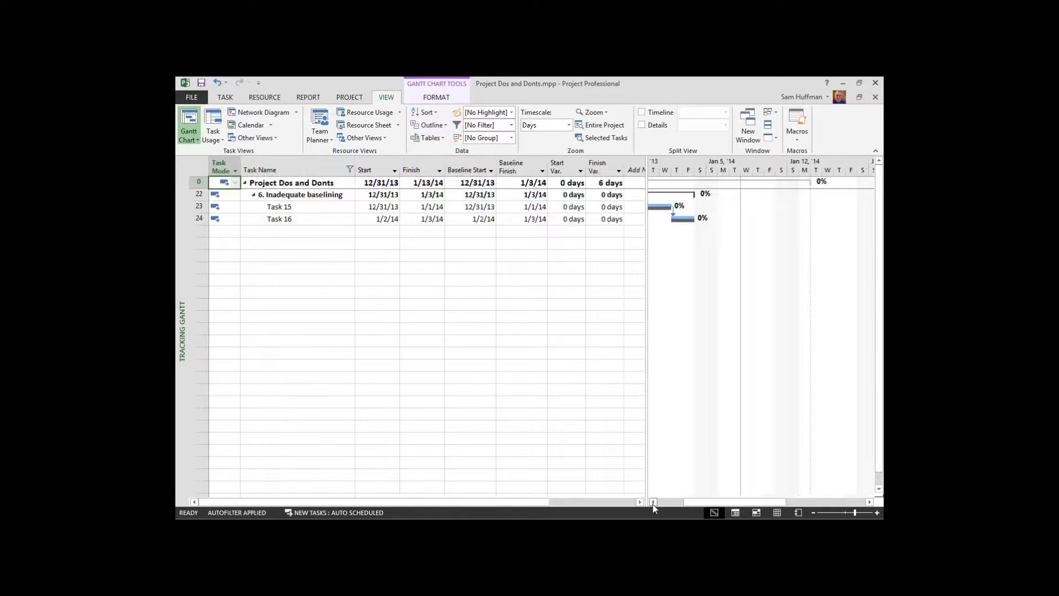
click(653, 501)
click(653, 502)
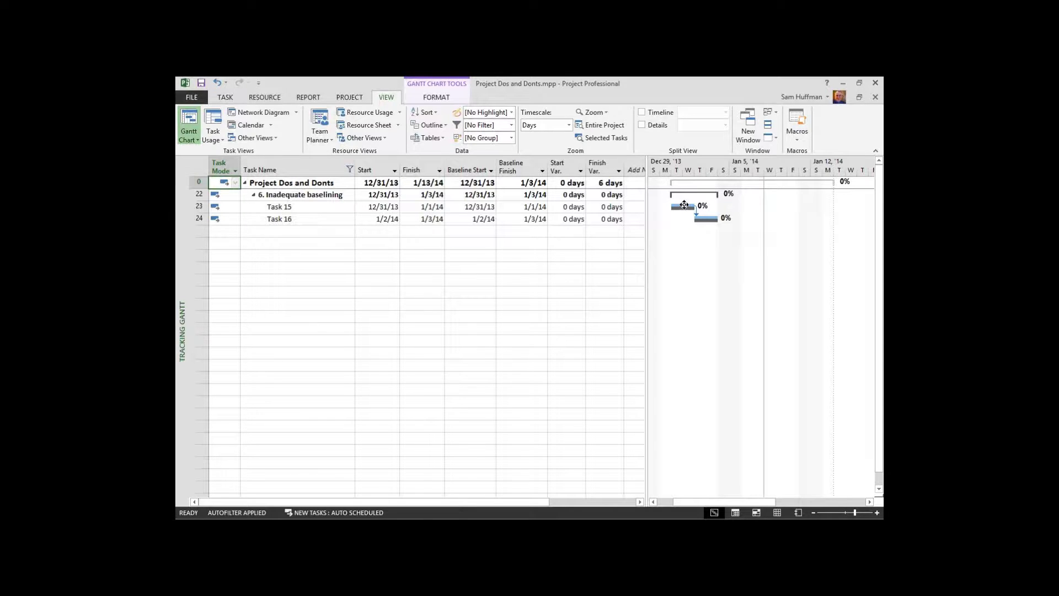
Drag Task 15's bar later so both tasks show 4 days start and finish variance
drag(684, 205, 760, 211)
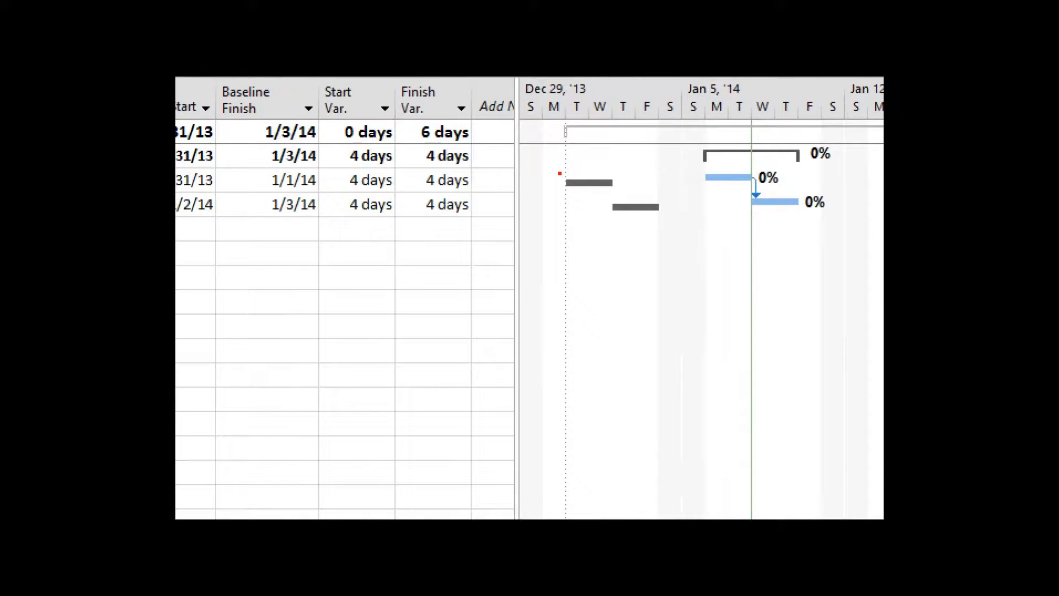
drag(559, 173, 631, 193)
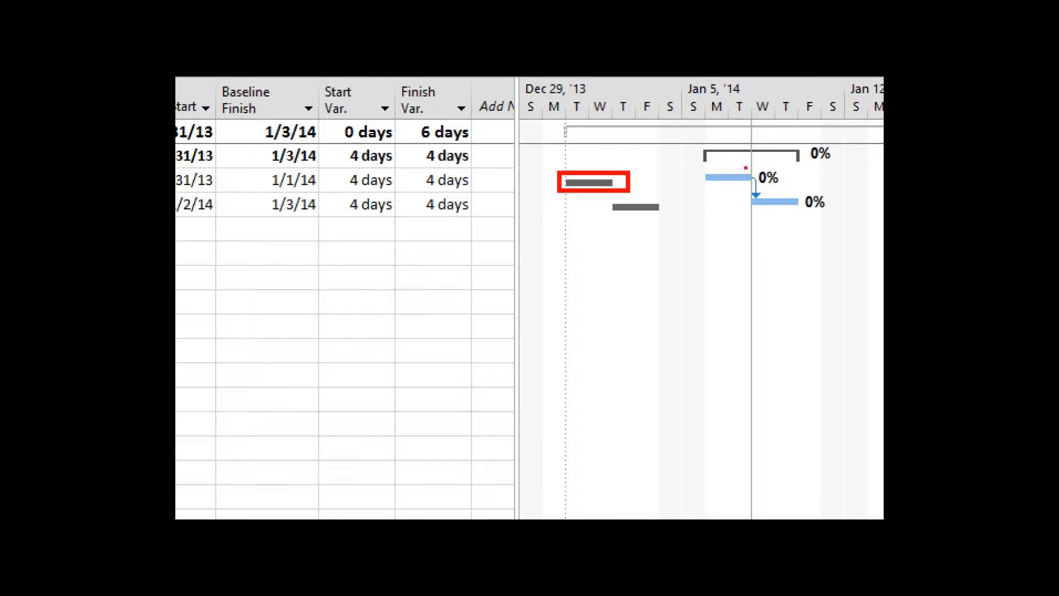
mouse_move(700, 168)
mouse_down()
mouse_move(744, 173)
mouse_move(772, 190)
mouse_up()
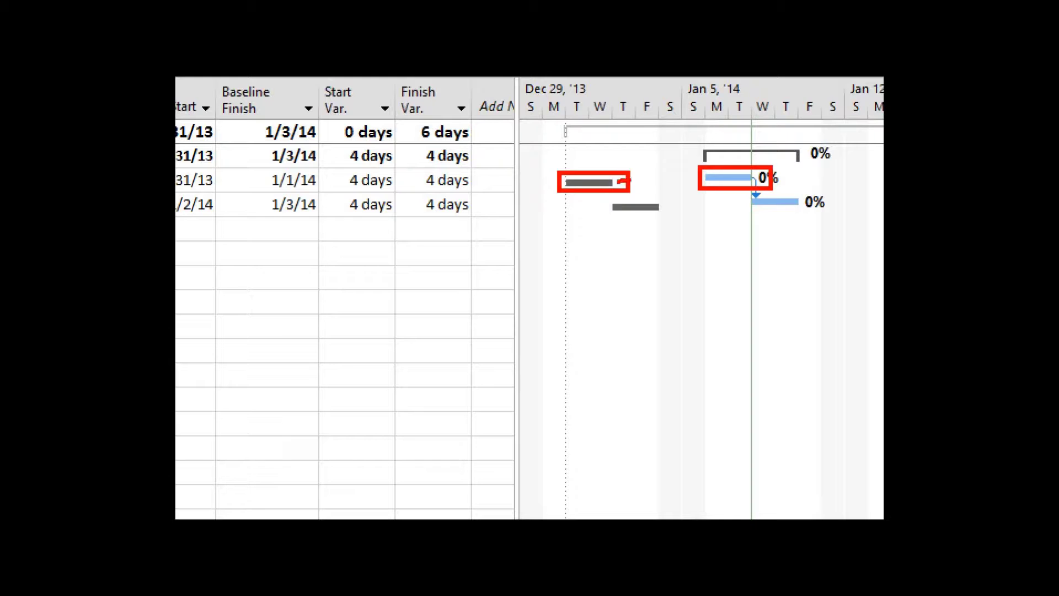
drag(639, 180, 697, 182)
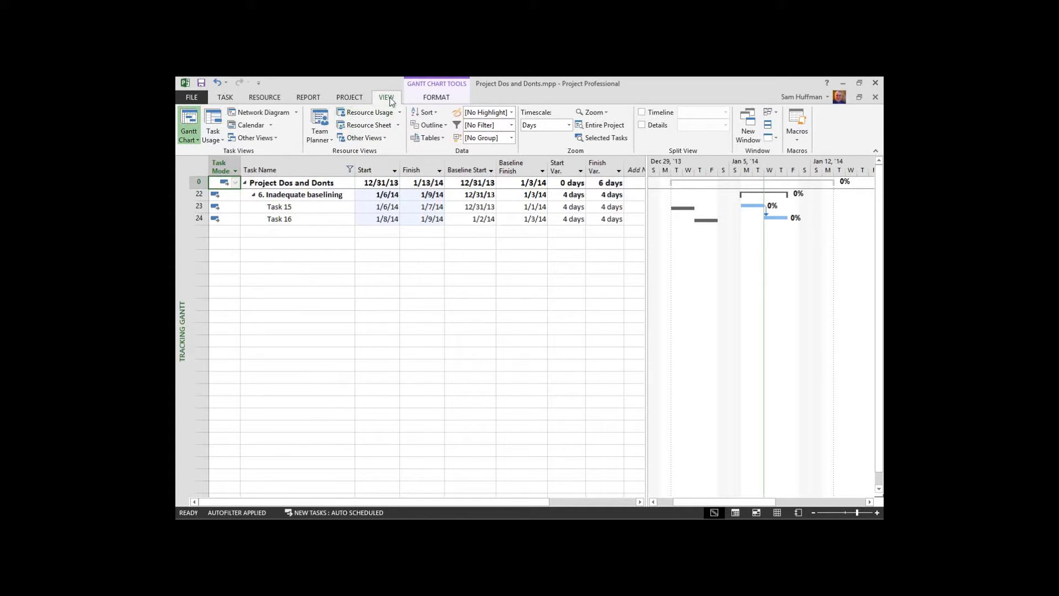
Switch the sheet back to the Entry table and narrow it to enlarge the chart
click(428, 137)
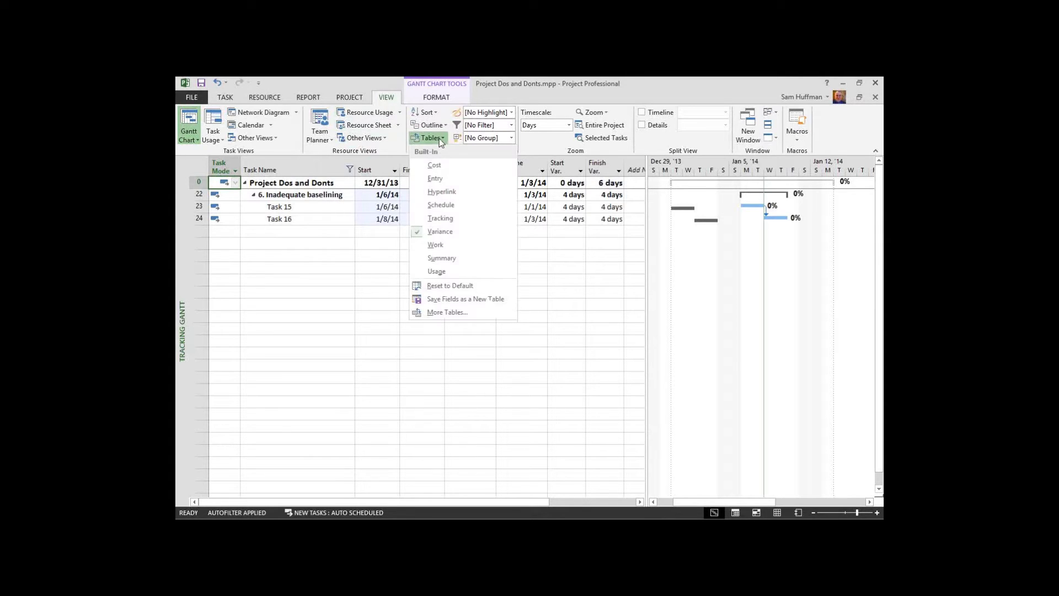
click(455, 226)
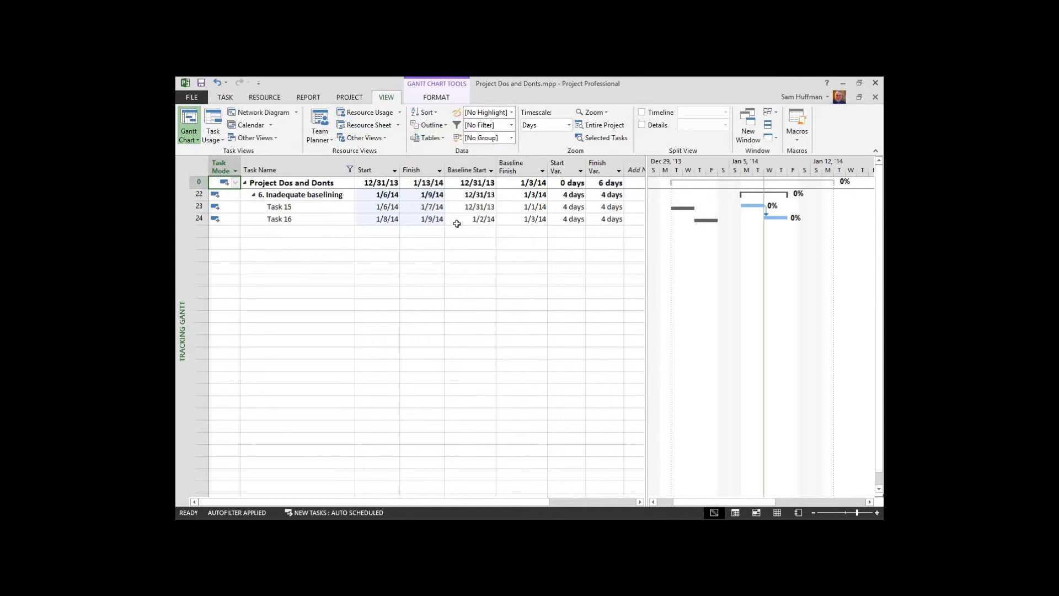
right_click(198, 167)
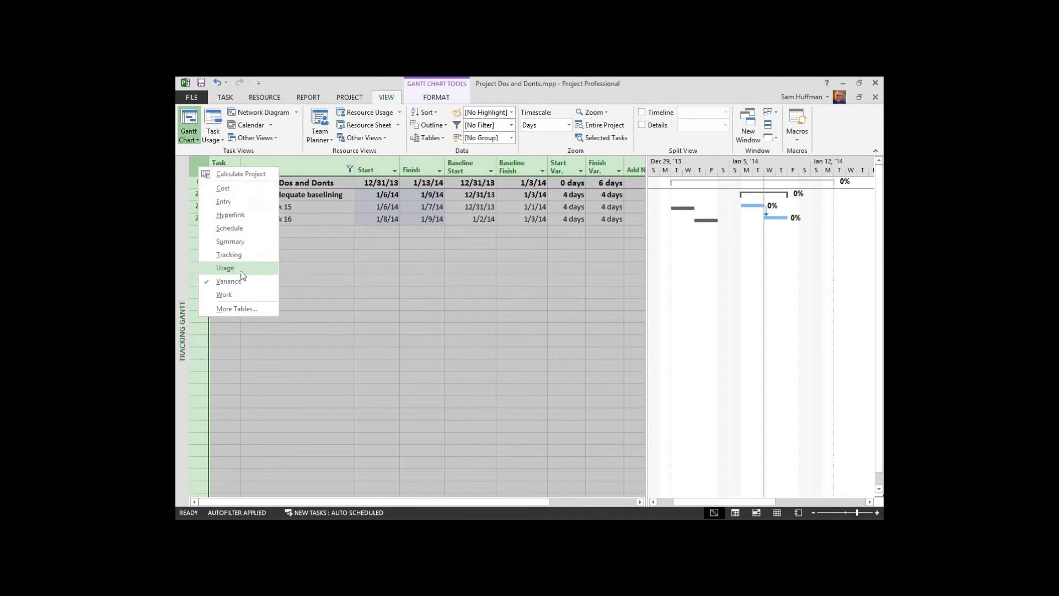
click(229, 204)
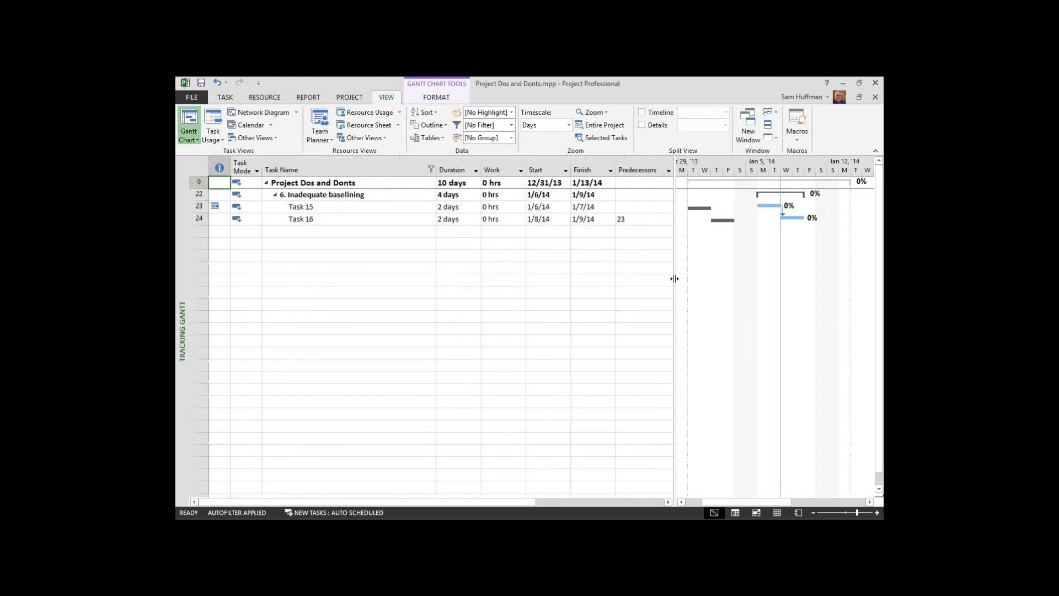
drag(674, 279, 524, 281)
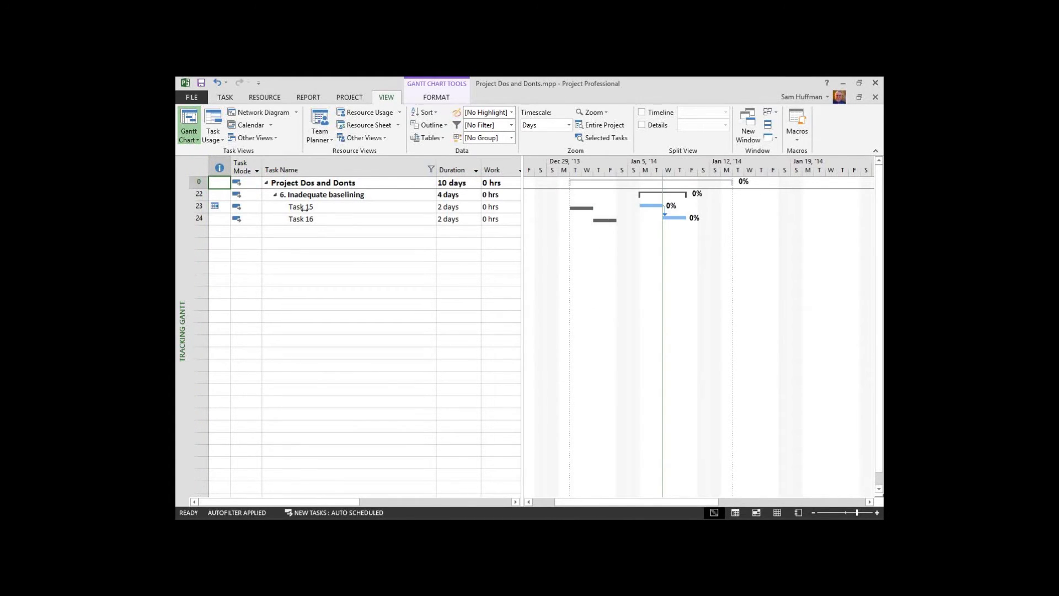